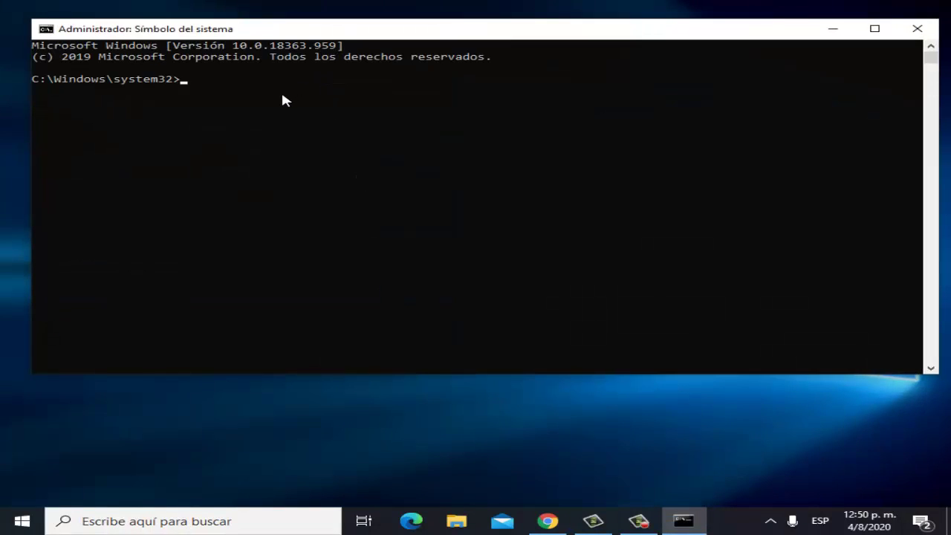
{"action": "type", "text": "sc delete"}
{"action": "key", "text": "Escape"}
{"action": "type", "text": "delete "}
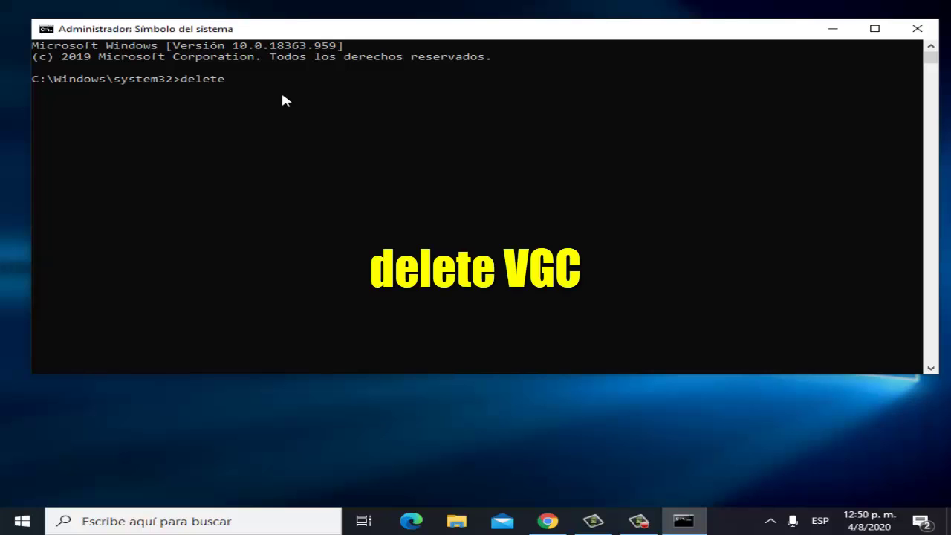
{"action": "type", "text": "VGC"}
{"action": "key", "text": "BackSpace"}
{"action": "key", "text": "BackSpace"}
{"action": "key", "text": "BackSpace"}
{"action": "key", "text": "BackSpace"}
{"action": "key", "text": "BackSpace"}
{"action": "key", "text": "BackSpace"}
{"action": "key", "text": "BackSpace"}
{"action": "key", "text": "BackSpace"}
{"action": "key", "text": "BackSpace"}
{"action": "key", "text": "BackSpace"}
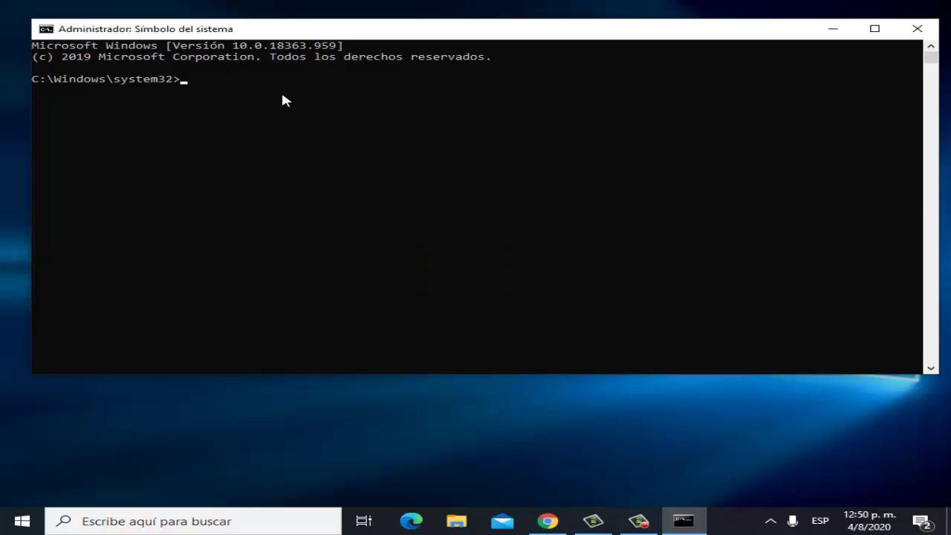
End the administrator command prompt session with the exit command.
{"action": "type", "text": "exi"}
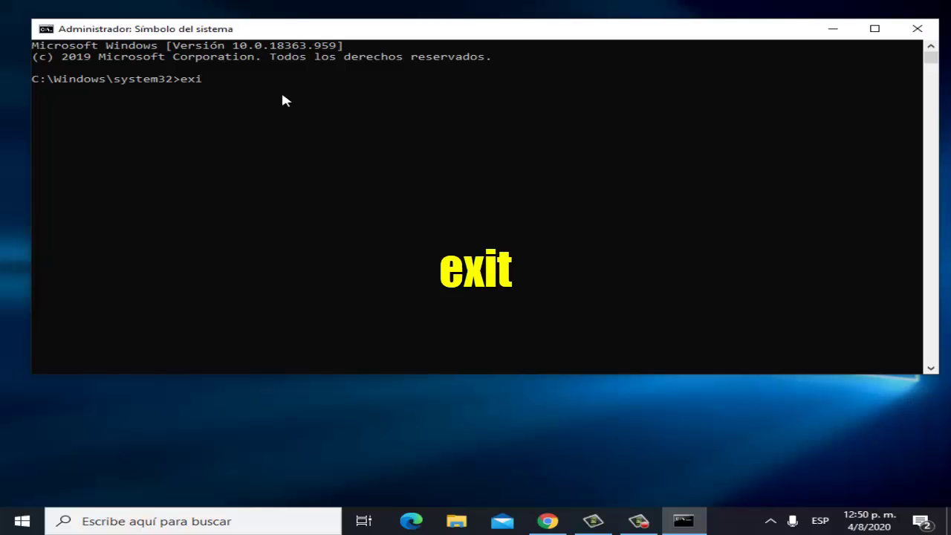
{"action": "type", "text": "t"}
{"action": "key", "text": "Return"}
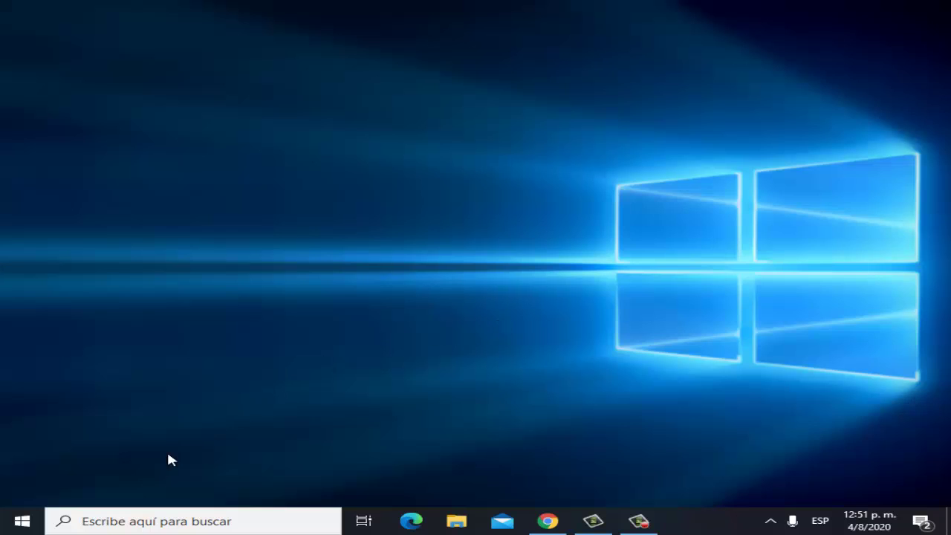
Search Windows for services.msc and run the Servicios application as administrator.
{"action": "left_click", "coordinate": [119, 521]}
{"action": "type", "text": "s"}
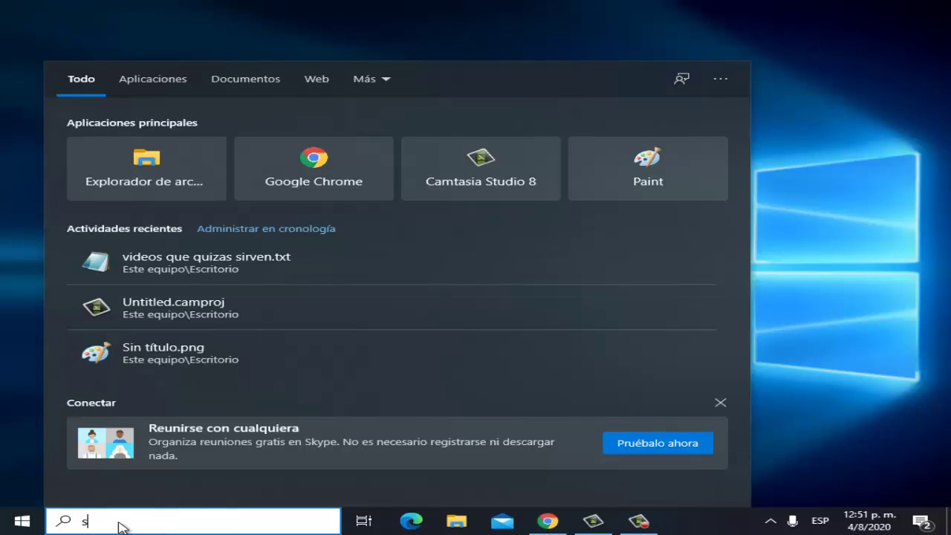
{"action": "type", "text": "ervices"}
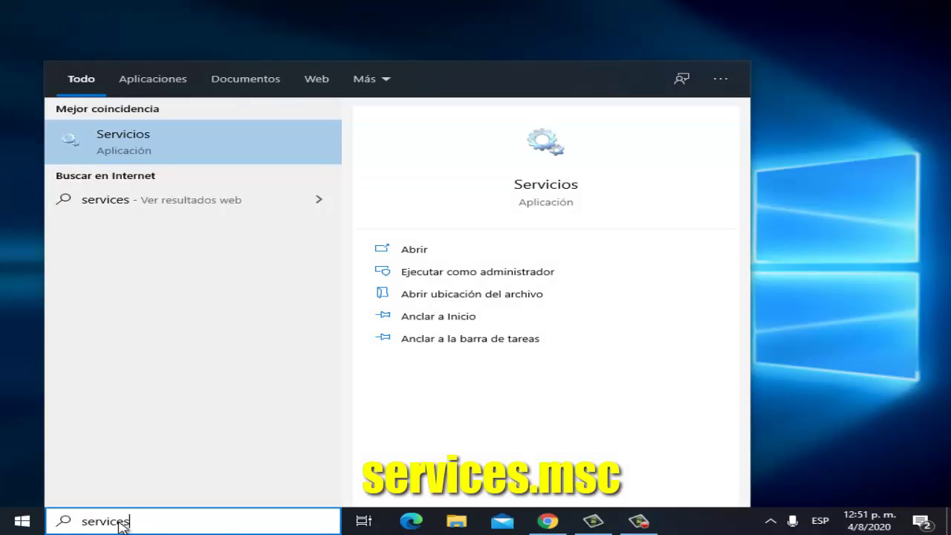
{"action": "type", "text": ".msc"}
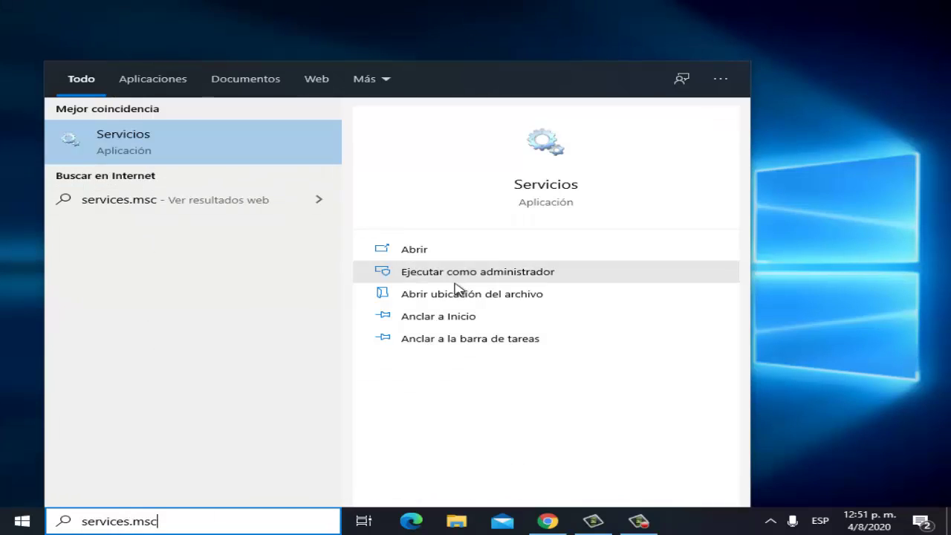
{"action": "left_click", "coordinate": [438, 273]}
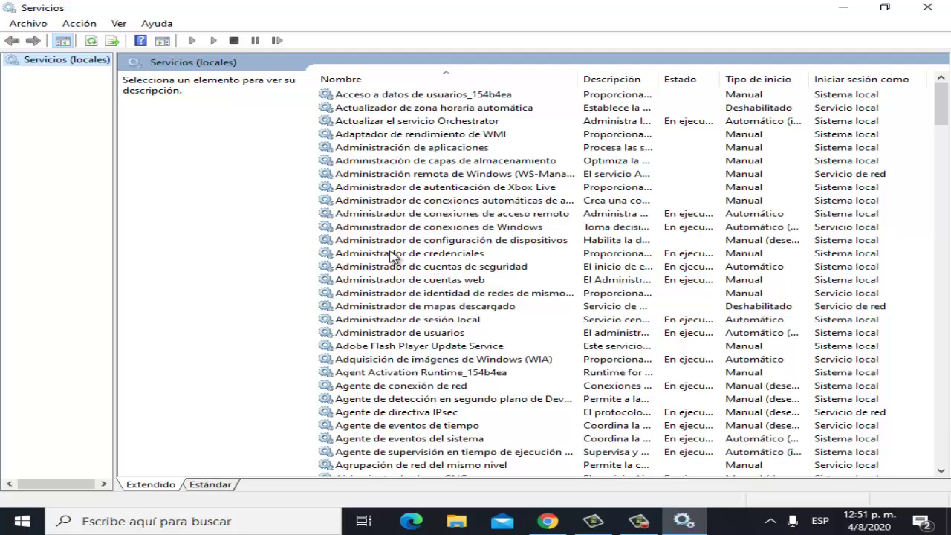
Set the SysMain service's startup type to Automático, apply the change and start the service.
{"action": "scroll", "coordinate": [440, 286], "scroll_direction": "down", "scroll_amount": 15}
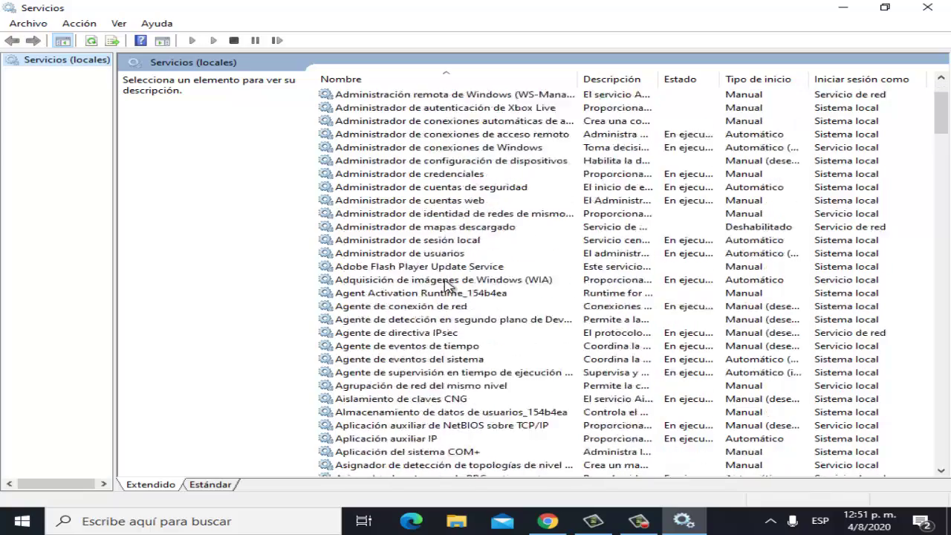
{"action": "scroll", "coordinate": [439, 286], "scroll_direction": "down", "scroll_amount": 20}
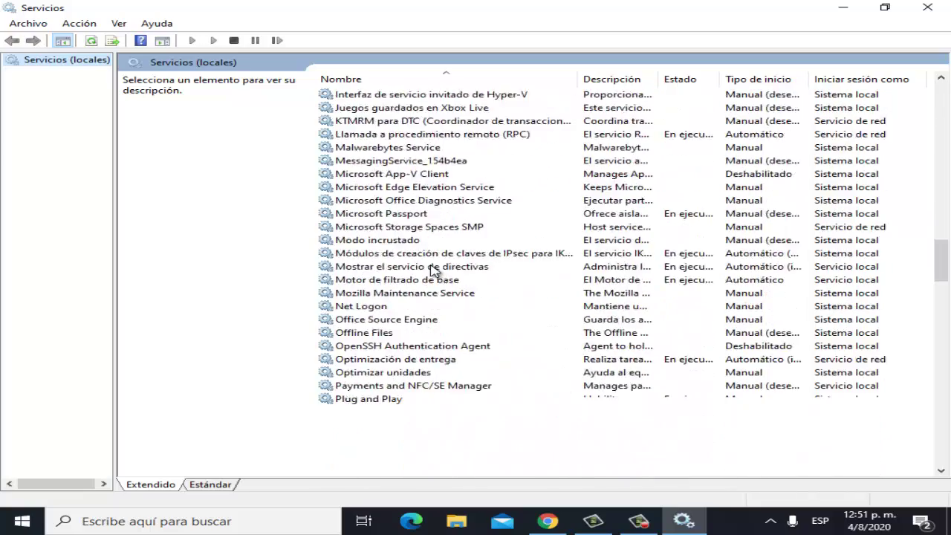
{"action": "scroll", "coordinate": [558, 319], "scroll_direction": "down", "scroll_amount": 15}
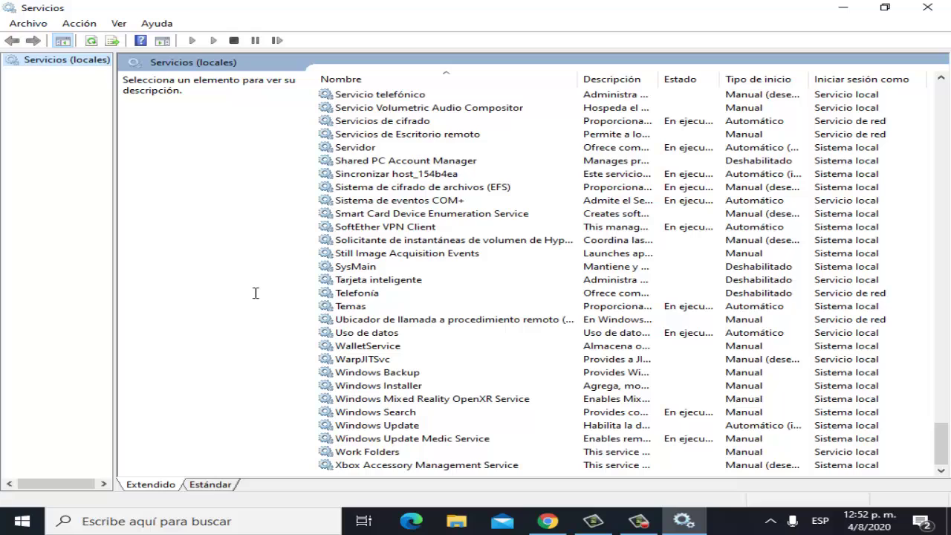
{"action": "right_click", "coordinate": [364, 268]}
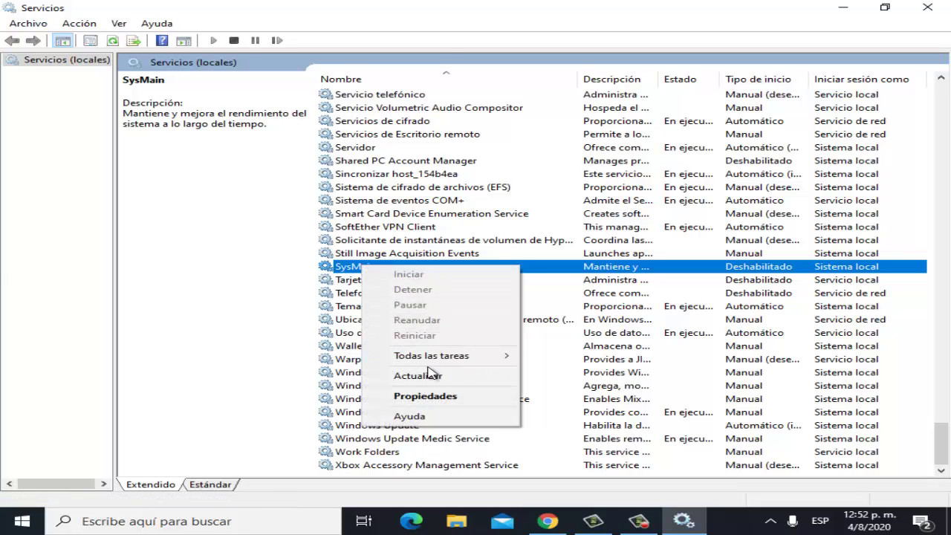
{"action": "left_click", "coordinate": [438, 398]}
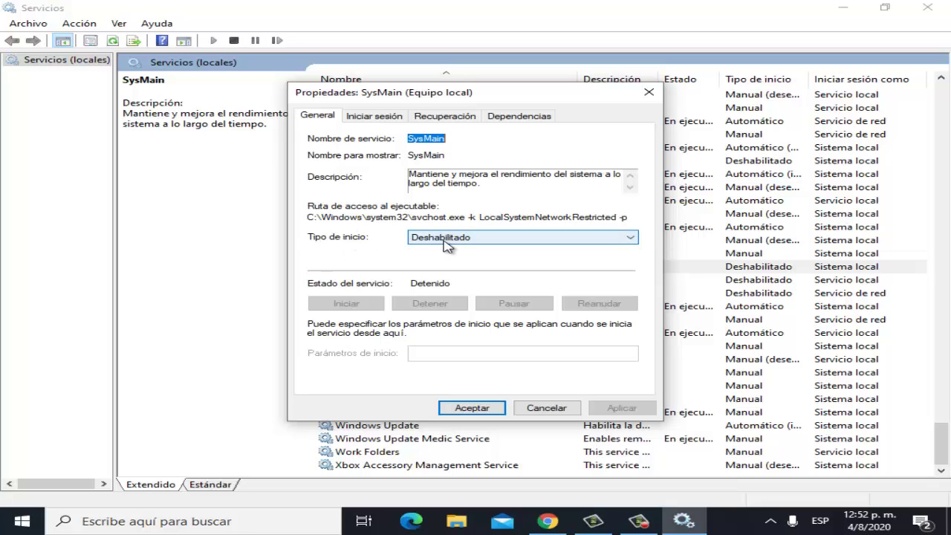
{"action": "left_click", "coordinate": [448, 247]}
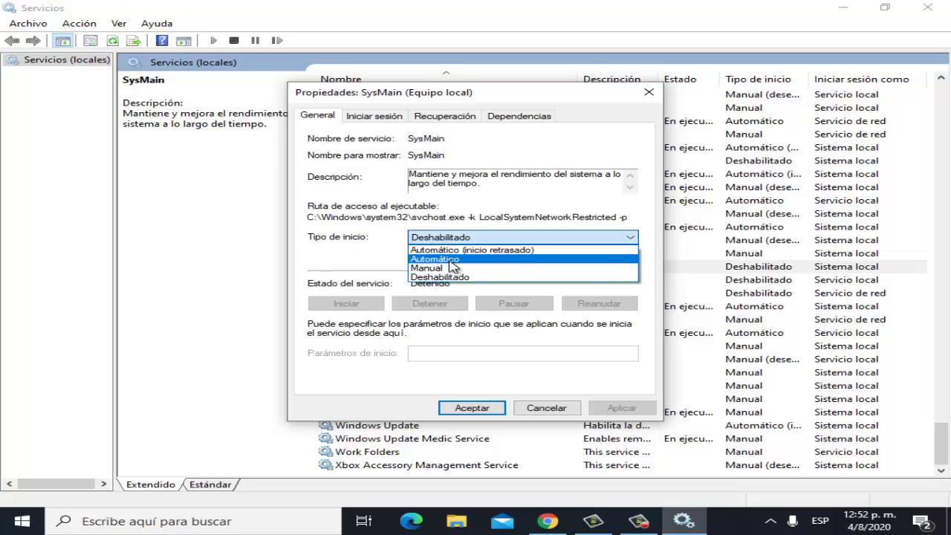
{"action": "left_click", "coordinate": [451, 259]}
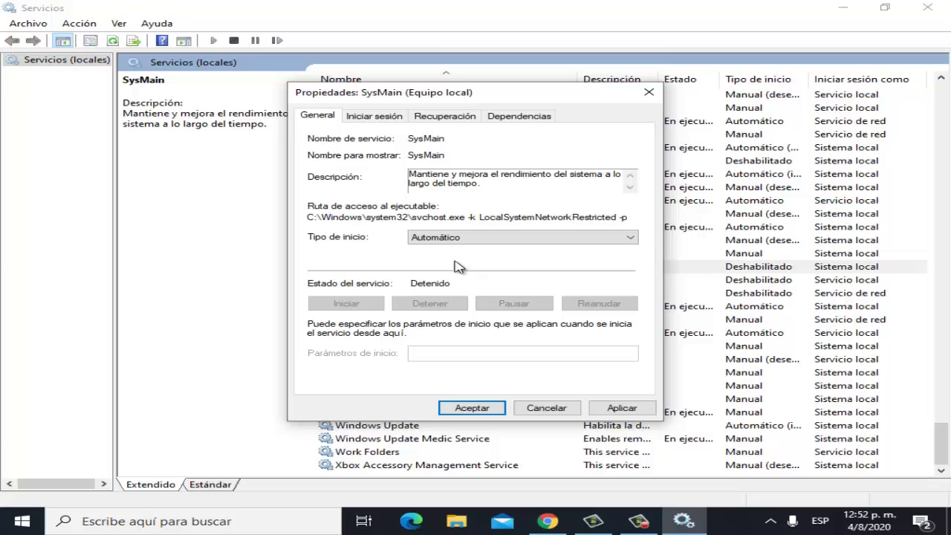
{"action": "left_click", "coordinate": [620, 409]}
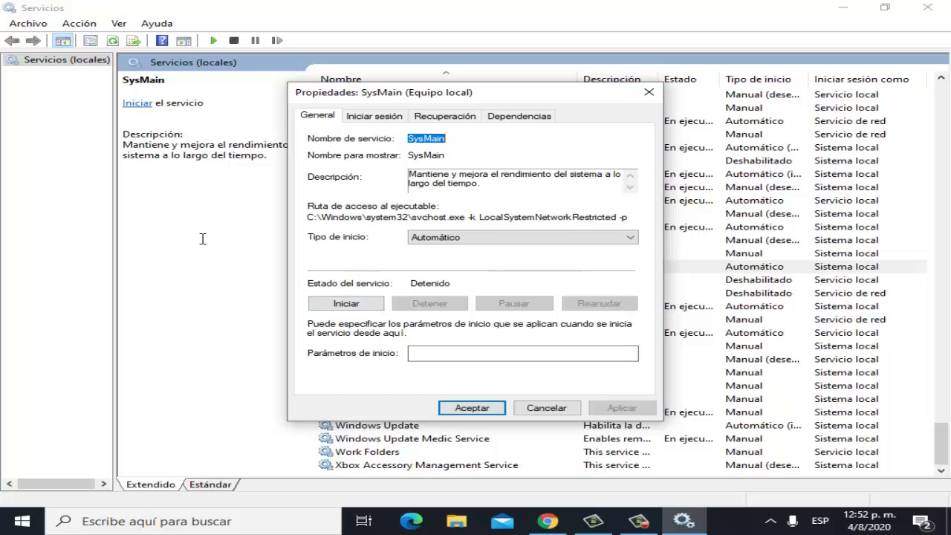
{"action": "key", "text": "Escape"}
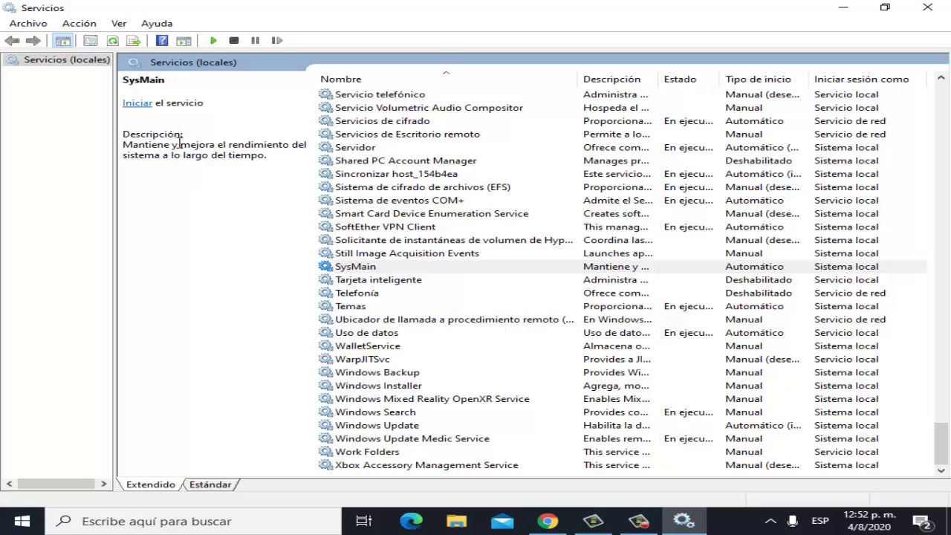
{"action": "left_click", "coordinate": [136, 104]}
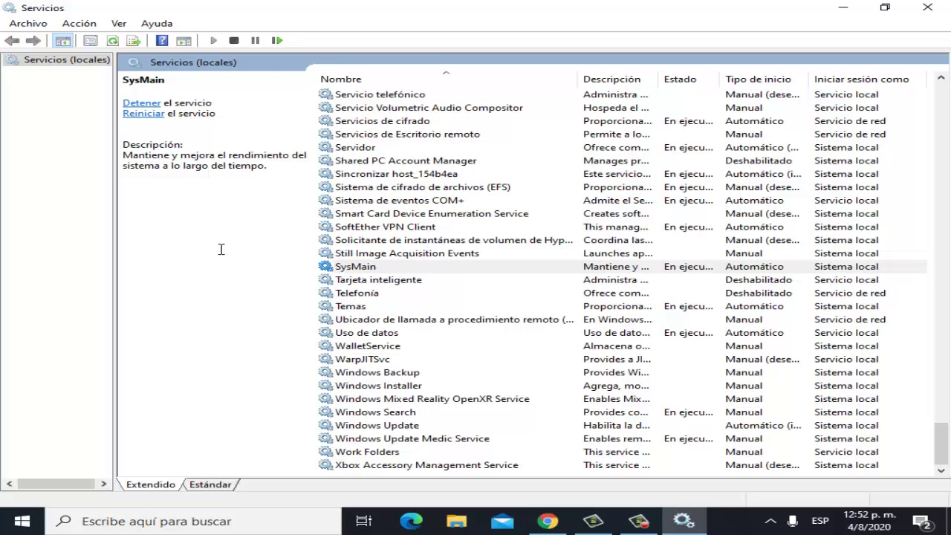
Stop the SysMain service and set its startup type to Manual in its properties, accepting the change.
{"action": "right_click", "coordinate": [387, 270]}
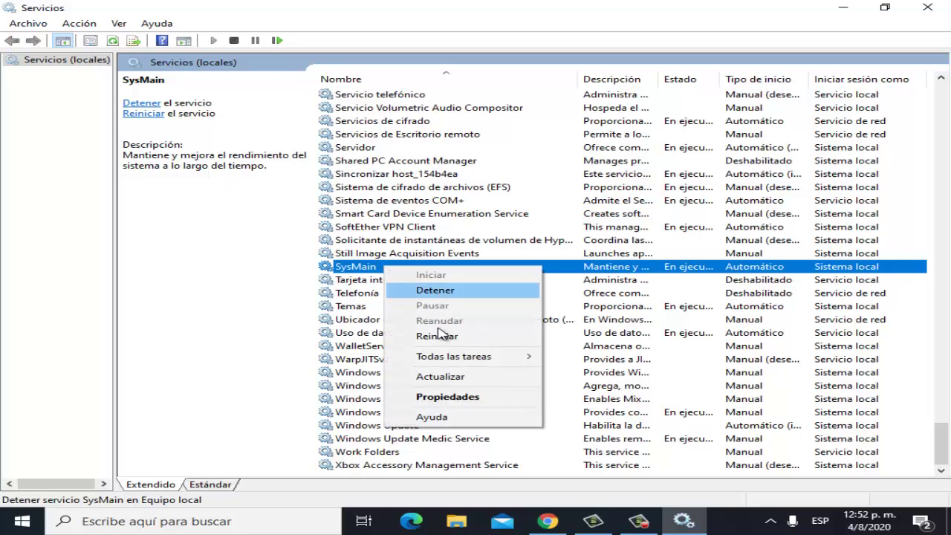
{"action": "left_click", "coordinate": [463, 396]}
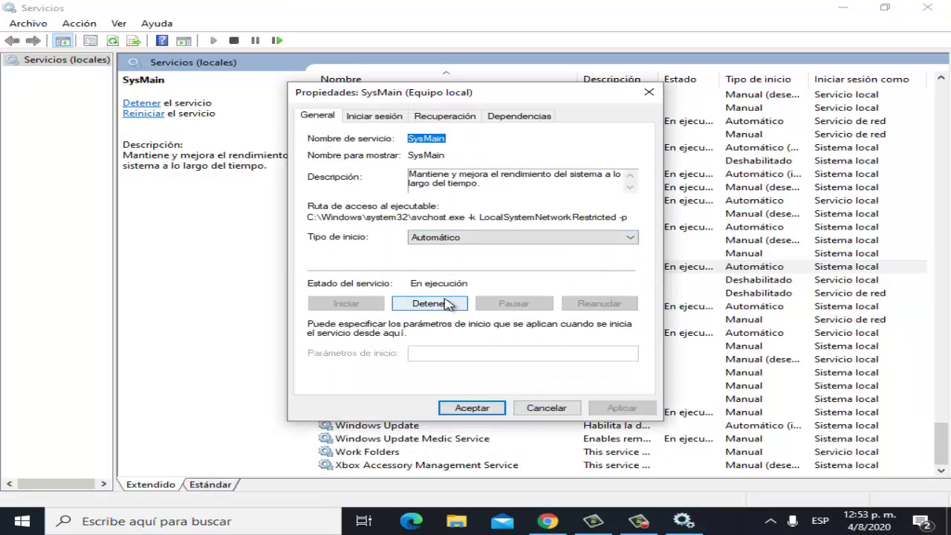
{"action": "left_click", "coordinate": [445, 303]}
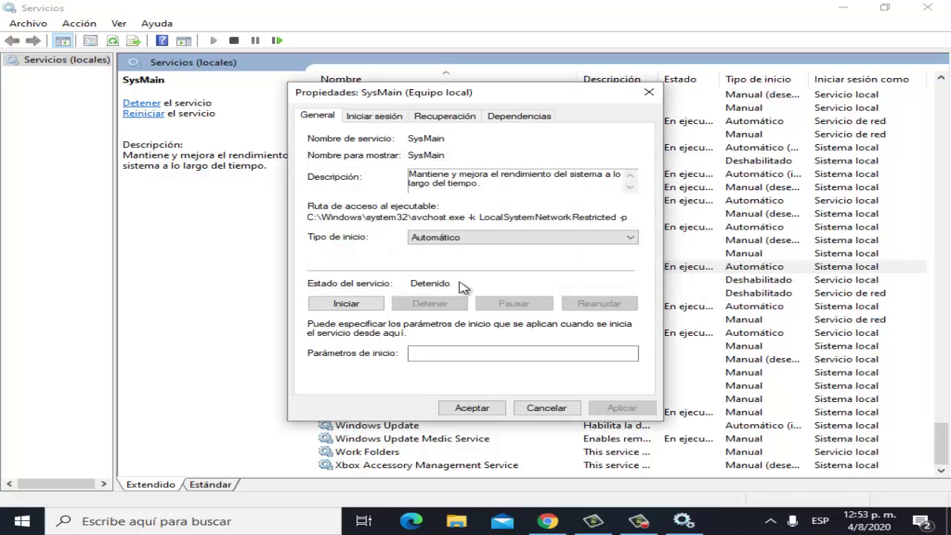
{"action": "left_click", "coordinate": [446, 238]}
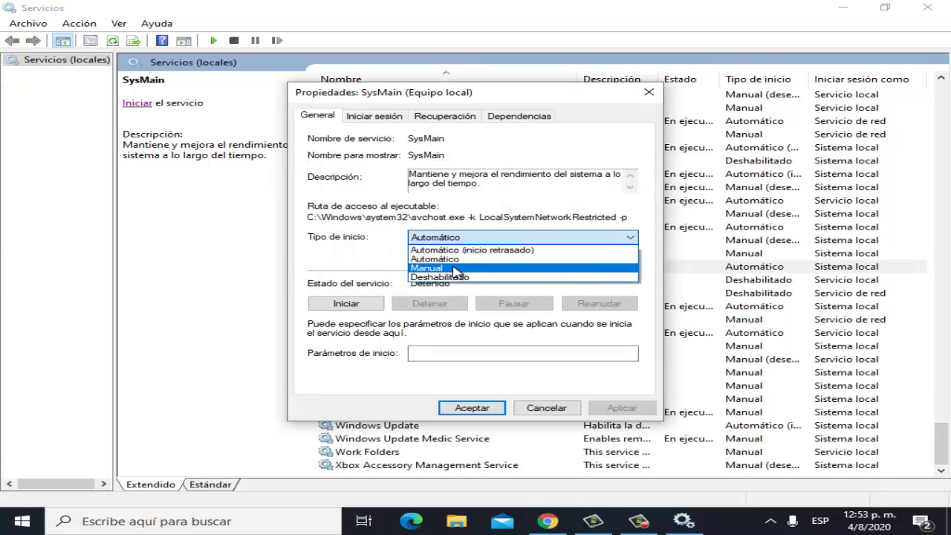
{"action": "left_click", "coordinate": [455, 269]}
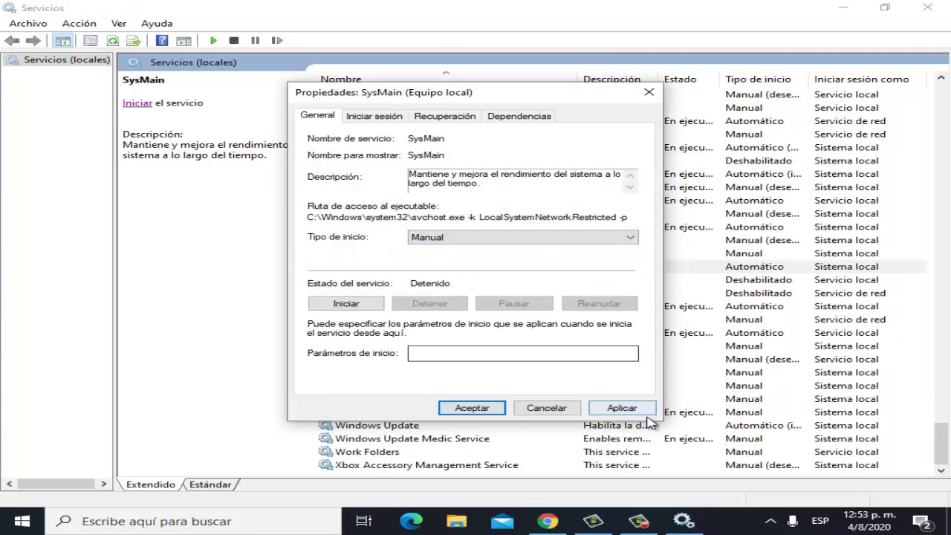
{"action": "left_click", "coordinate": [624, 410]}
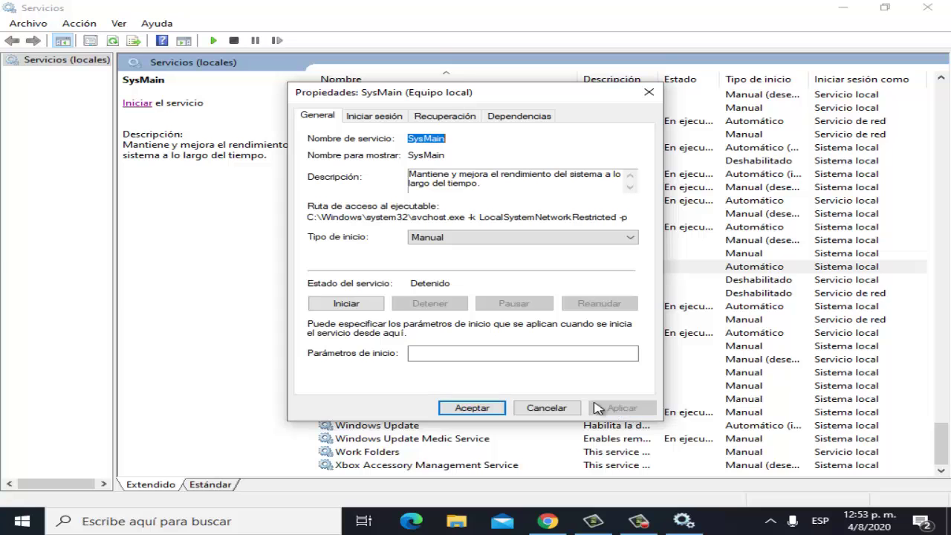
{"action": "left_click", "coordinate": [473, 408]}
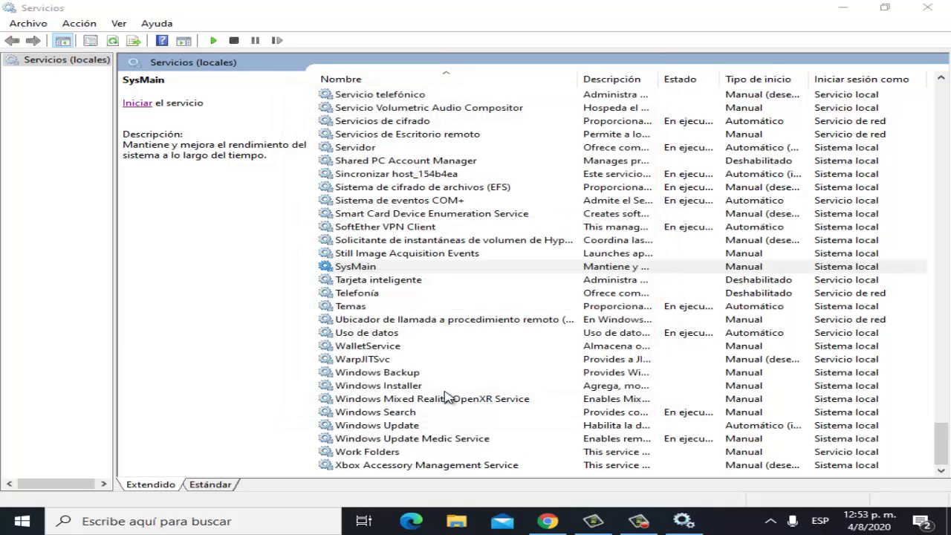
{"action": "left_click", "coordinate": [190, 217]}
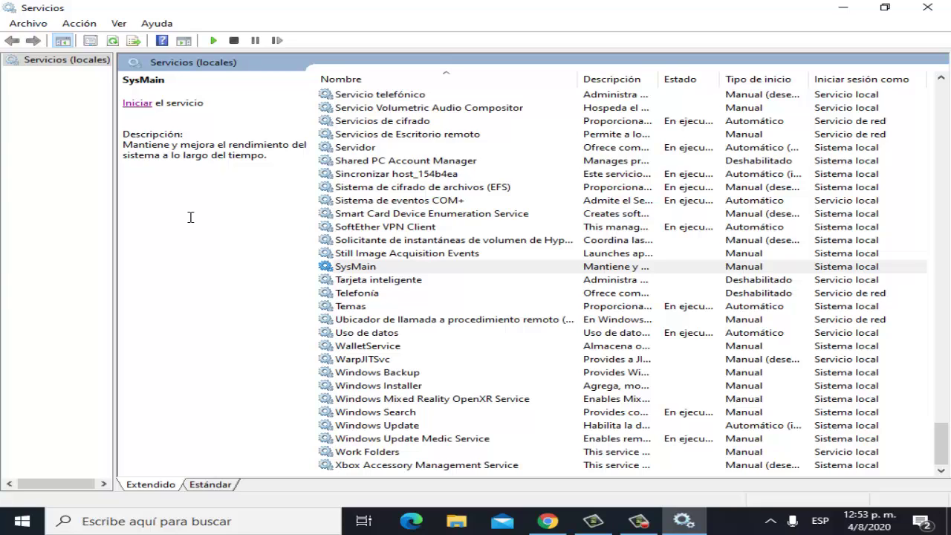
Change the SysMain service's startup type back to Automático and start the service again.
{"action": "right_click", "coordinate": [382, 269]}
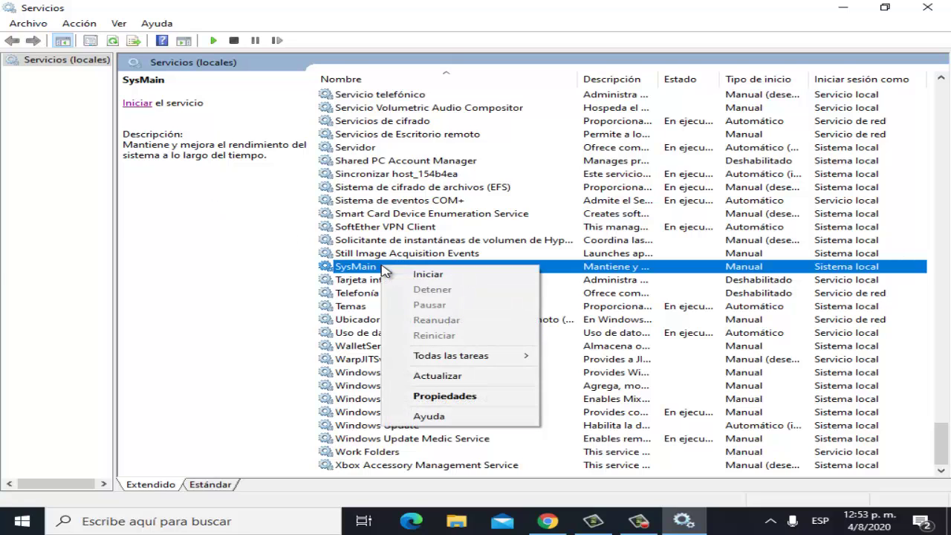
{"action": "left_click", "coordinate": [436, 396]}
{"action": "left_click", "coordinate": [445, 237]}
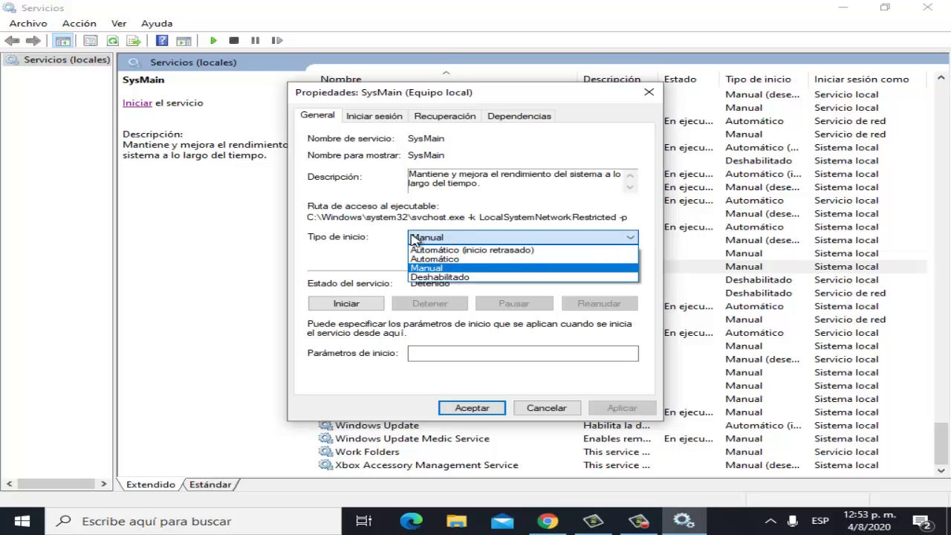
{"action": "left_click", "coordinate": [431, 259]}
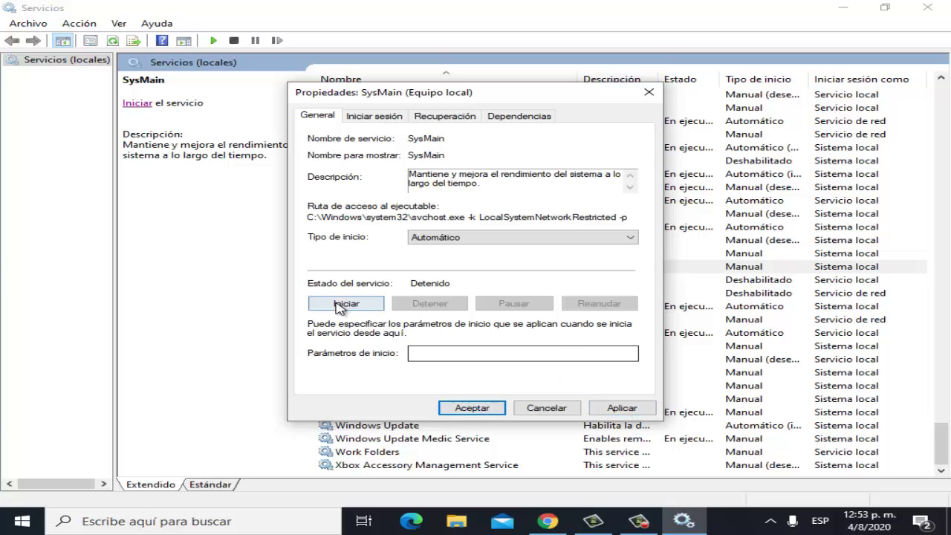
{"action": "key", "text": "Return"}
{"action": "left_click", "coordinate": [138, 104]}
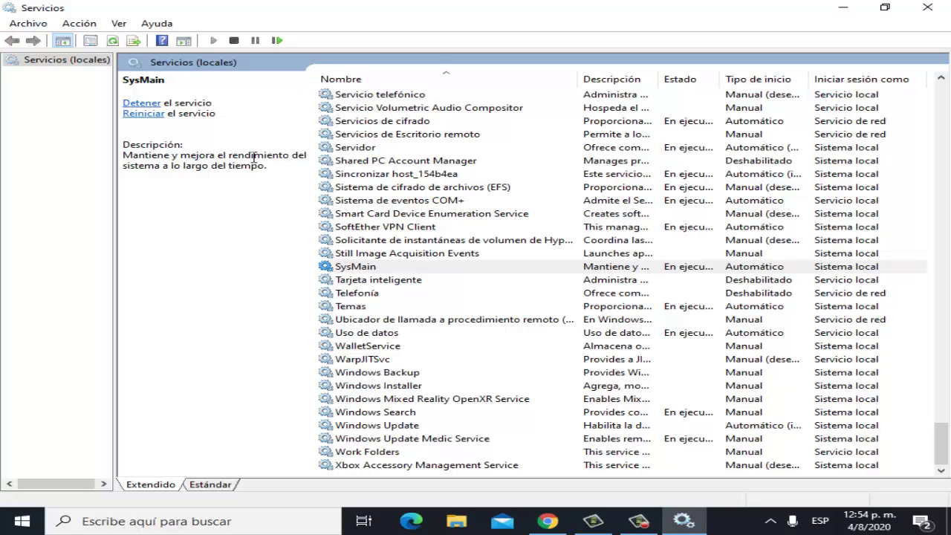
Apply the Manual startup type to the running SysMain service and stop the service.
{"action": "right_click", "coordinate": [356, 266]}
{"action": "left_click", "coordinate": [435, 396]}
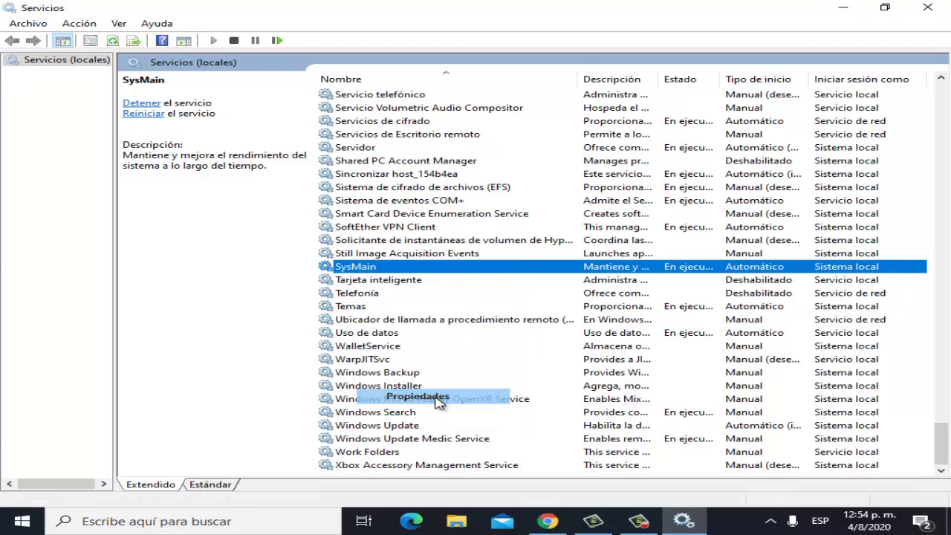
{"action": "left_click", "coordinate": [456, 246]}
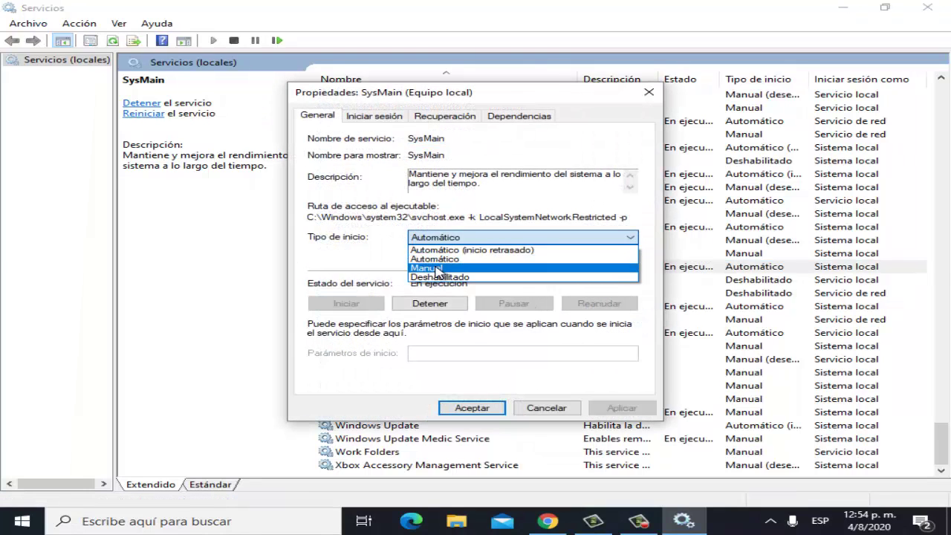
{"action": "left_click", "coordinate": [435, 270]}
{"action": "left_click", "coordinate": [623, 405]}
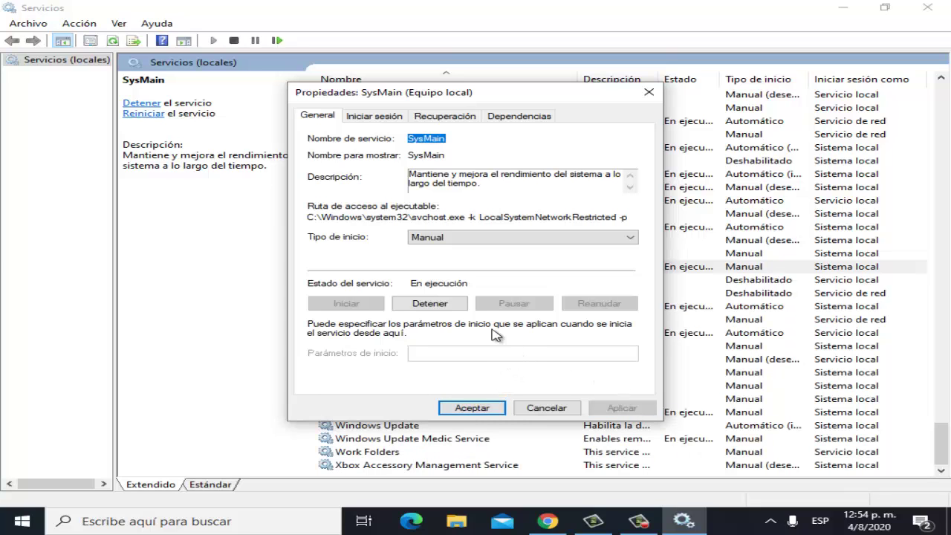
{"action": "left_click", "coordinate": [446, 304]}
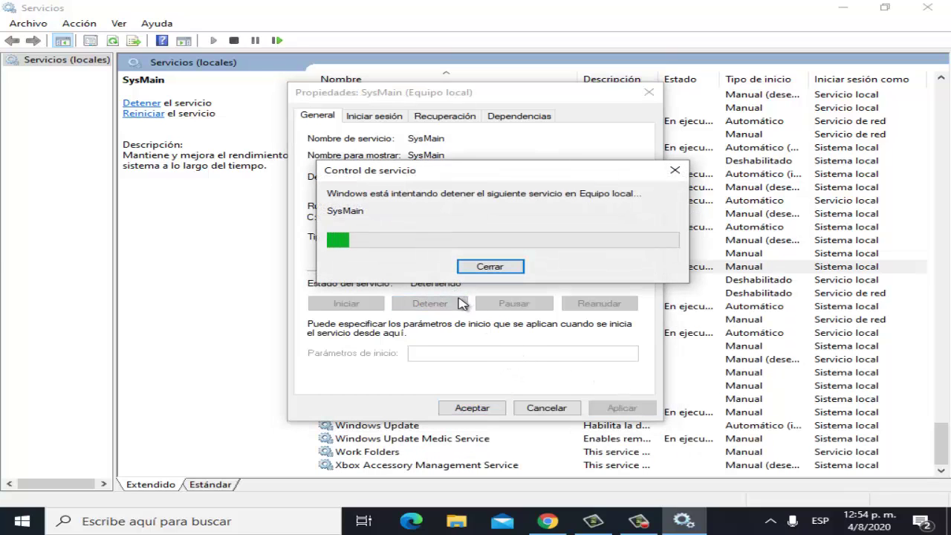